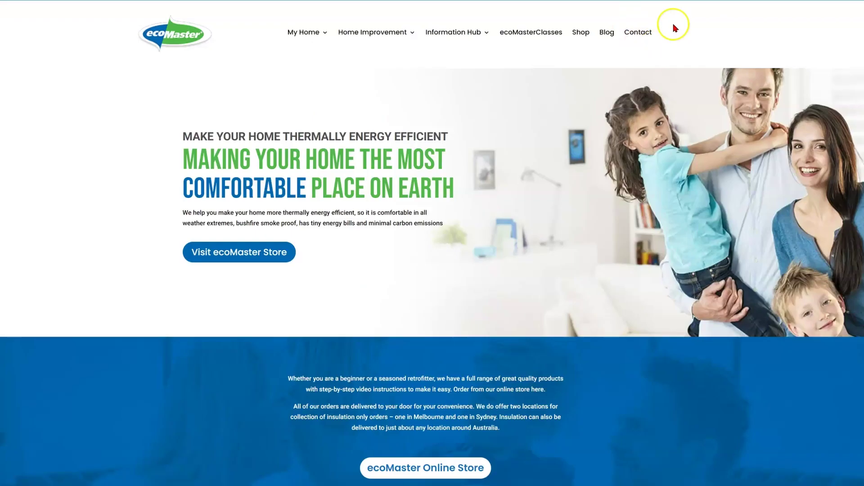
# Step: Tick ecoGlaze (DIY Secondary Glazing) on the ecoMaster Contact Us form and submit the enquiry
pyautogui.click(634, 32)
pyautogui.scroll(-7, 347, 315)
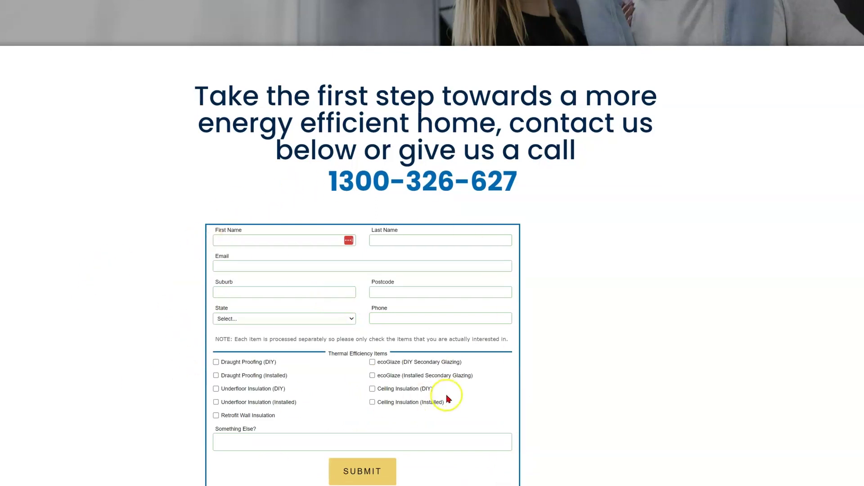
pyautogui.click(373, 363)
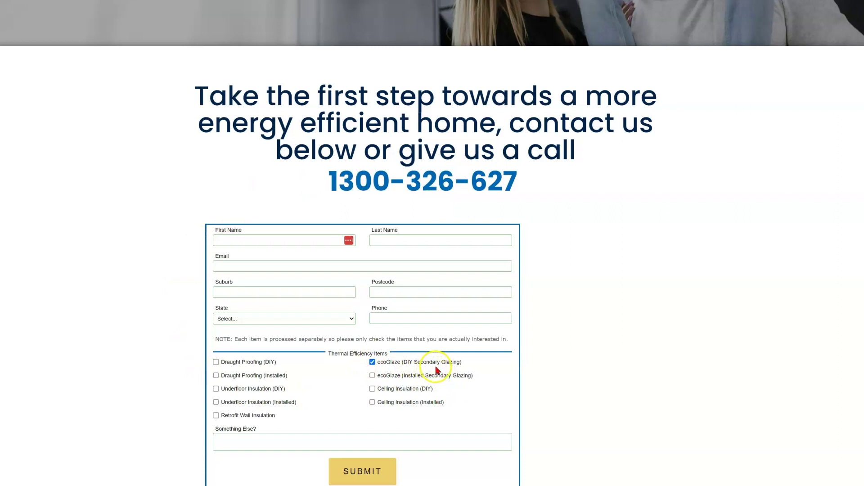
pyautogui.click(377, 468)
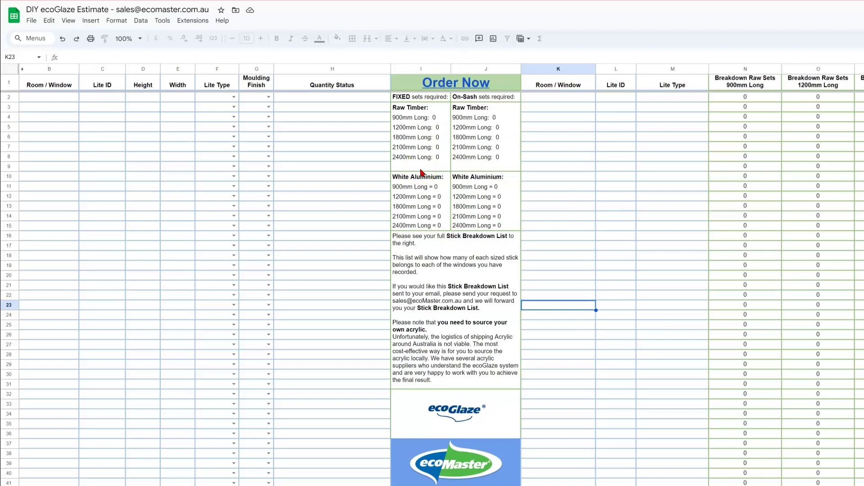
# Step: Enter Dining / Left in B2 and lite IDs Lower Left, Upper Left, Upper Right, Lower Right in C2:C5
pyautogui.moveTo(62, 97); pyautogui.dragTo(59, 136)
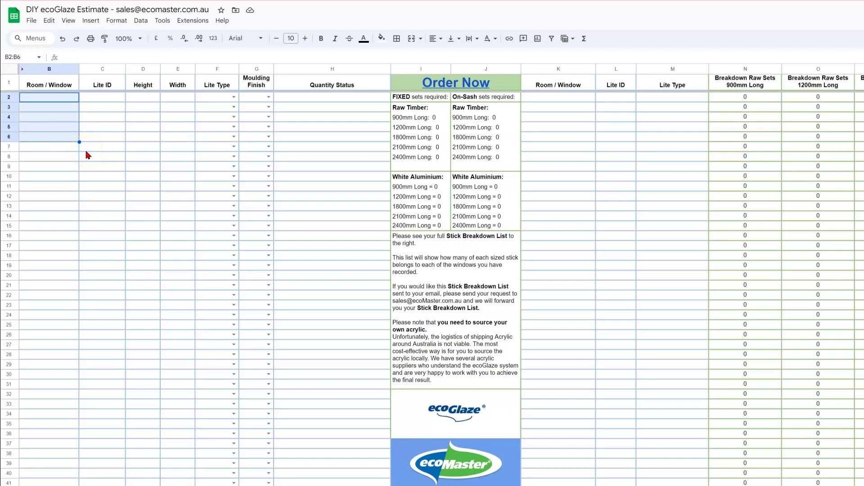
pyautogui.click(63, 98)
pyautogui.write('Dining')
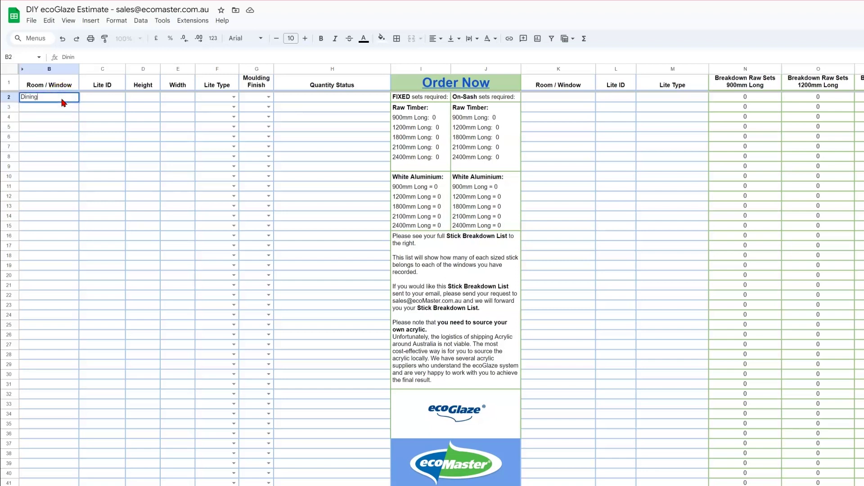
pyautogui.write(' / Left')
pyautogui.click(100, 100)
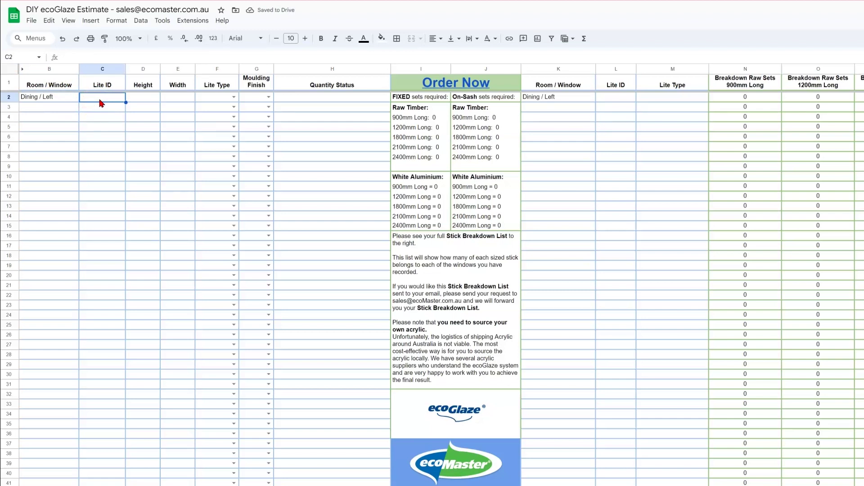
pyautogui.write('Lower Left')
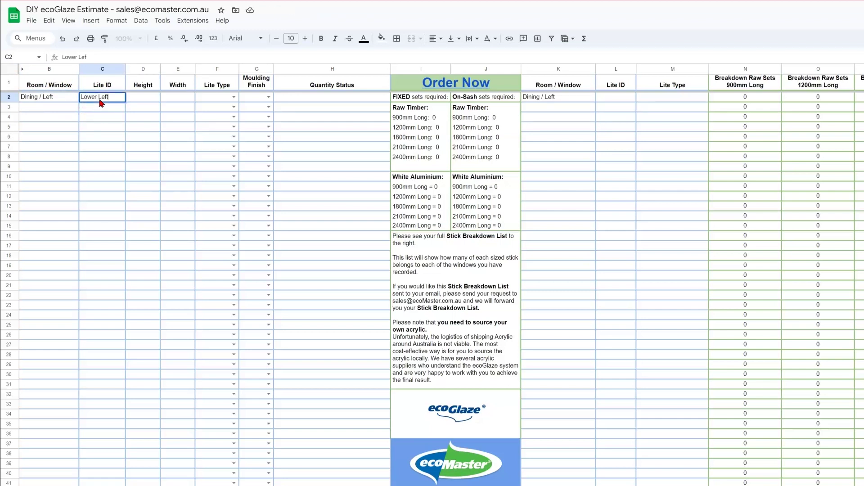
pyautogui.press('Return')
pyautogui.write('Upper Left')
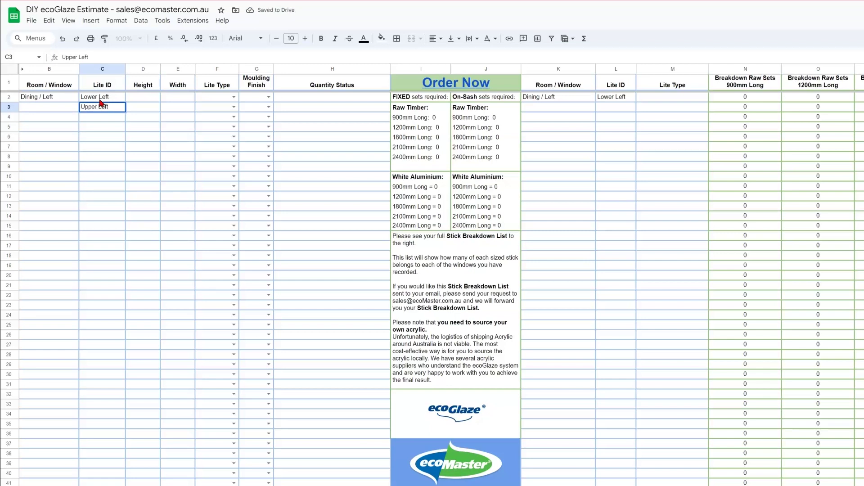
pyautogui.press('Return')
pyautogui.write('Upper Right')
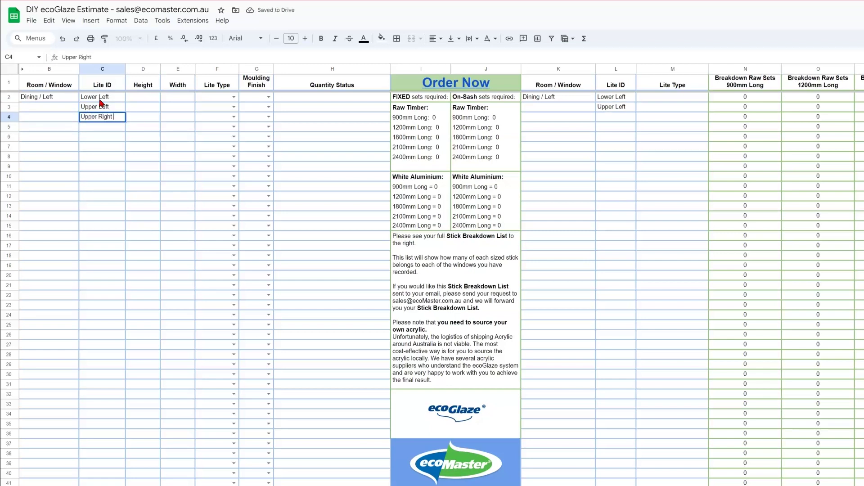
pyautogui.press('Return')
pyautogui.write('Lower Right')
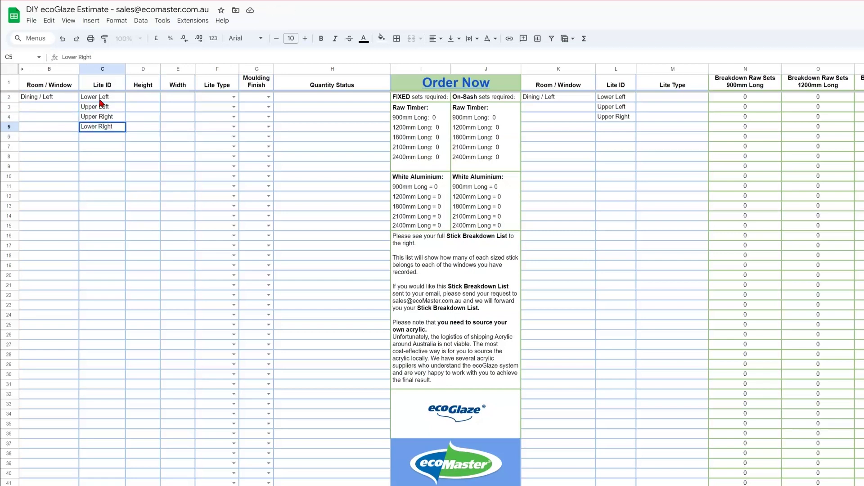
pyautogui.press('Return')
# Step: Copy the Dining / Left room name from B2 into B3:B5
pyautogui.moveTo(118, 98); pyautogui.dragTo(116, 126)
pyautogui.click(113, 168)
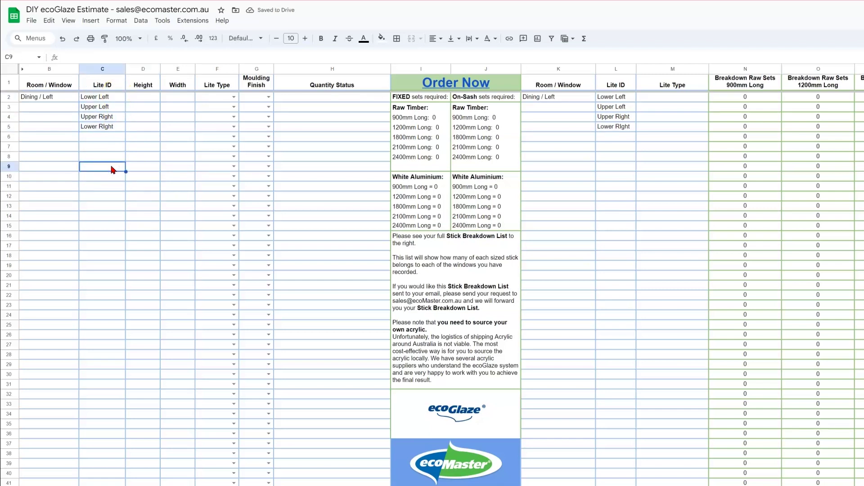
pyautogui.click(64, 99)
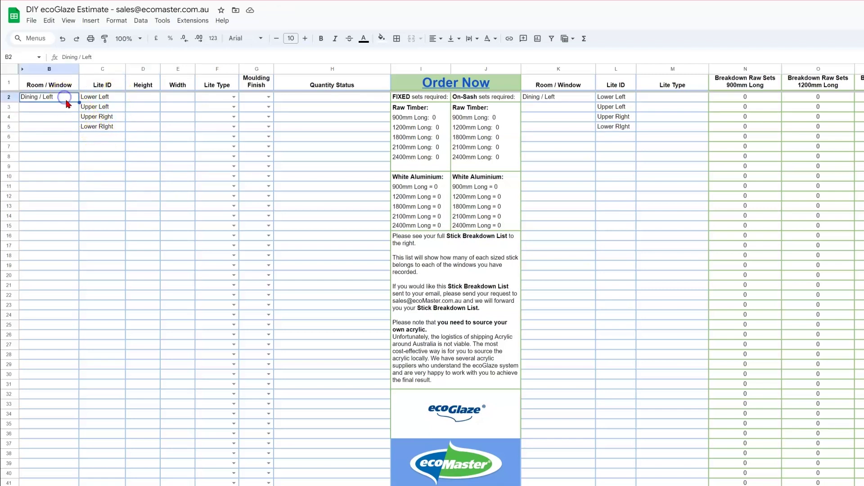
pyautogui.rightClick(65, 98)
pyautogui.click(80, 124)
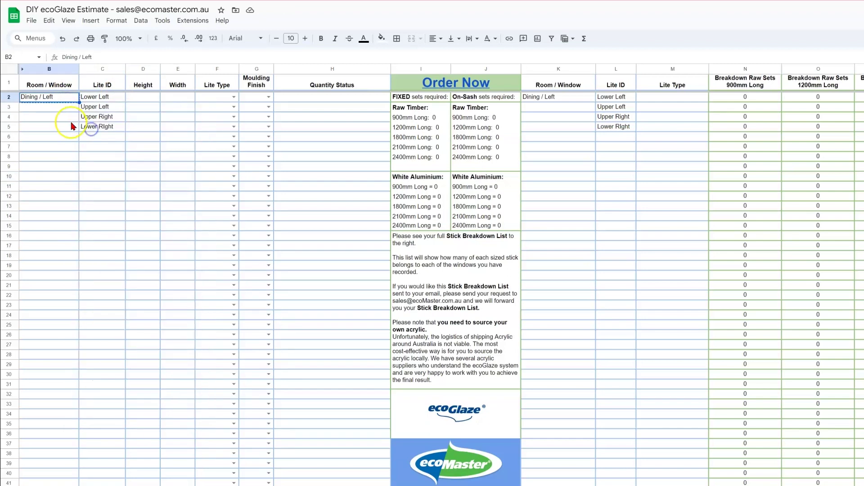
pyautogui.moveTo(61, 109); pyautogui.dragTo(62, 126)
pyautogui.rightClick(62, 124)
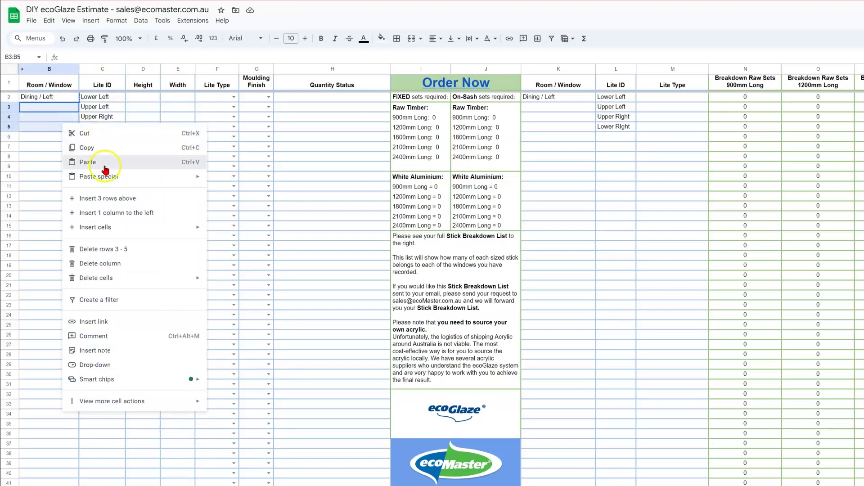
pyautogui.click(90, 162)
pyautogui.click(153, 267)
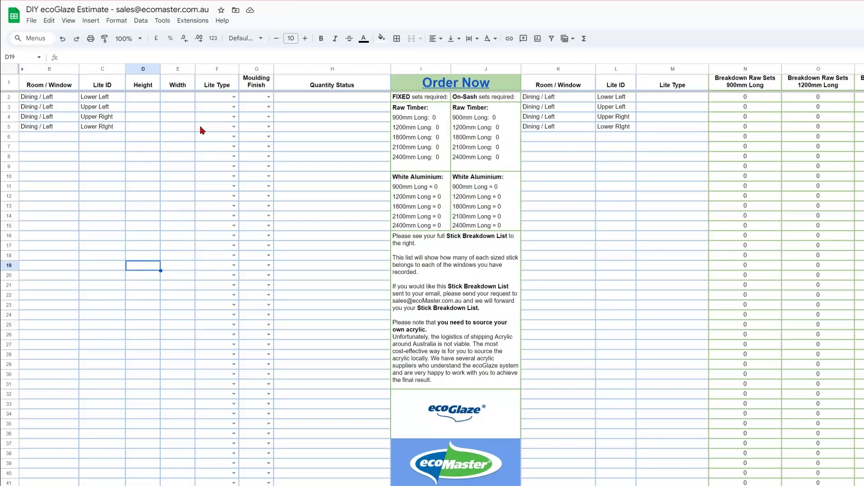
# Step: Enter a 1000 height and 900 width for the Lower Left lite in D2:E2
pyautogui.click(153, 99)
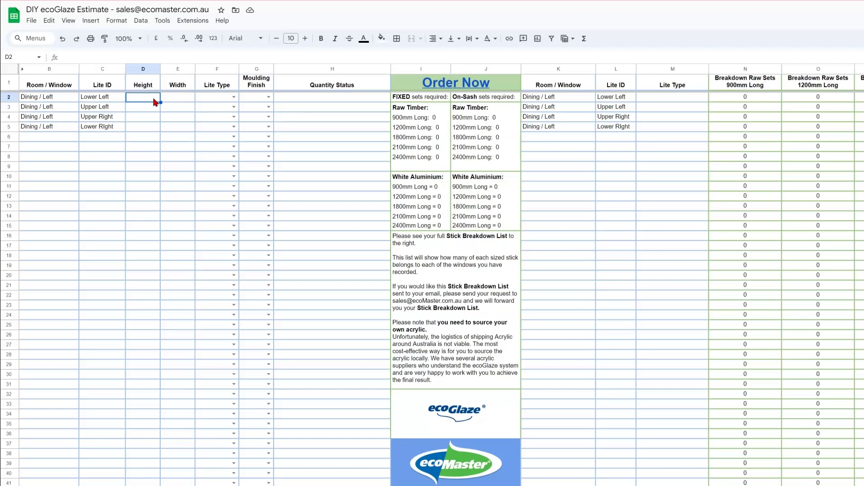
pyautogui.write('1000')
pyautogui.press('Tab')
pyautogui.write('900')
pyautogui.press('Return')
# Step: Set the Lower Left lite type to Fixed and its moulding finish to Raw
pyautogui.click(233, 96)
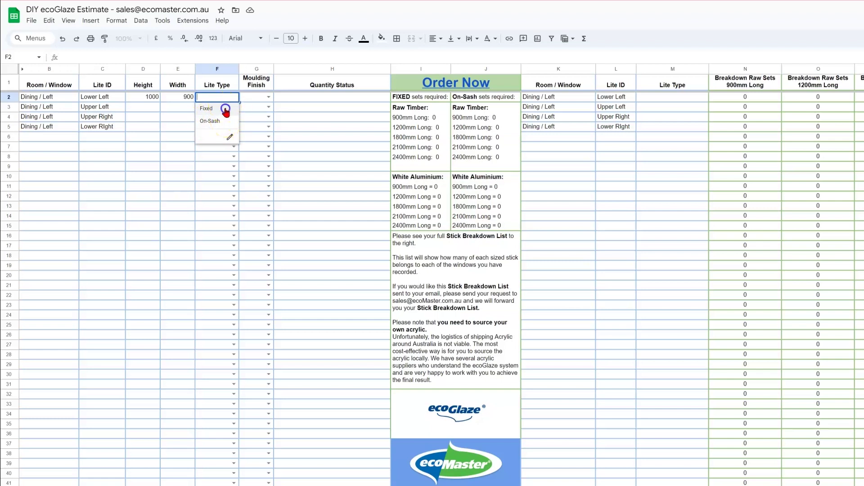
pyautogui.click(225, 110)
pyautogui.click(269, 97)
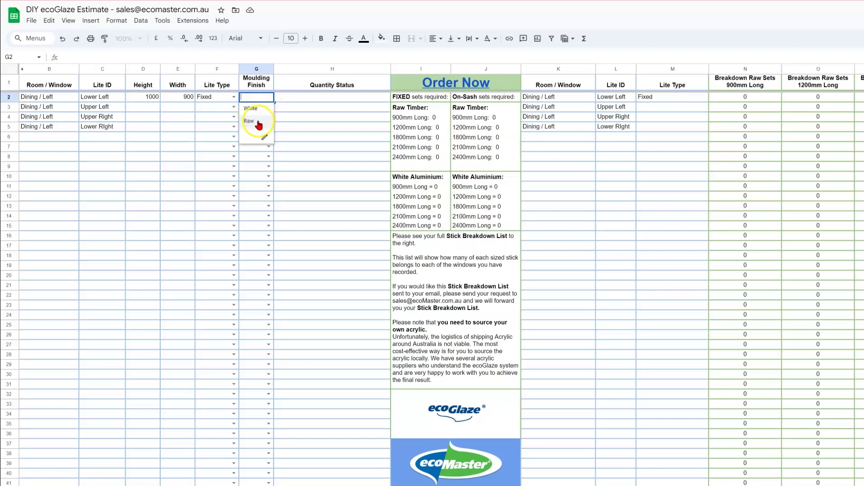
pyautogui.click(260, 122)
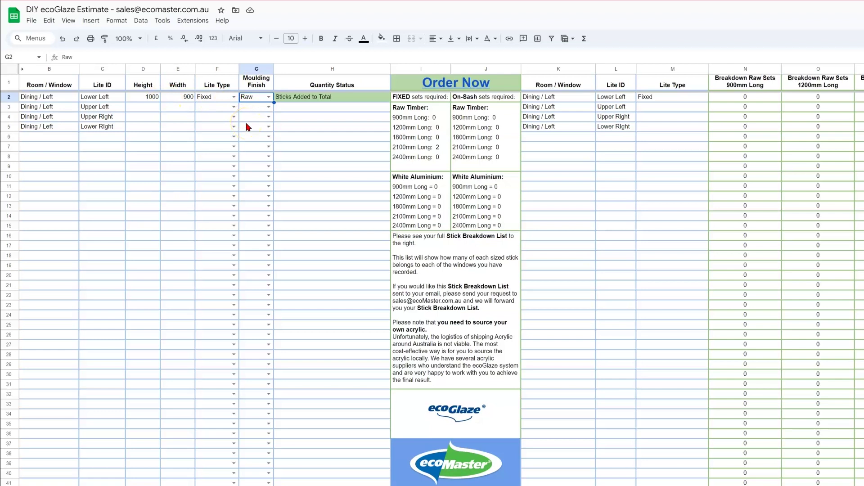
pyautogui.click(156, 97)
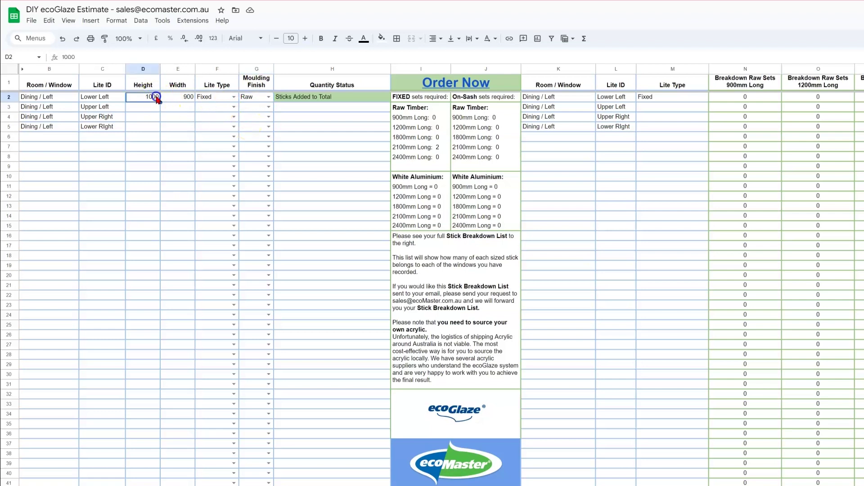
pyautogui.write('2500')
pyautogui.press('Return')
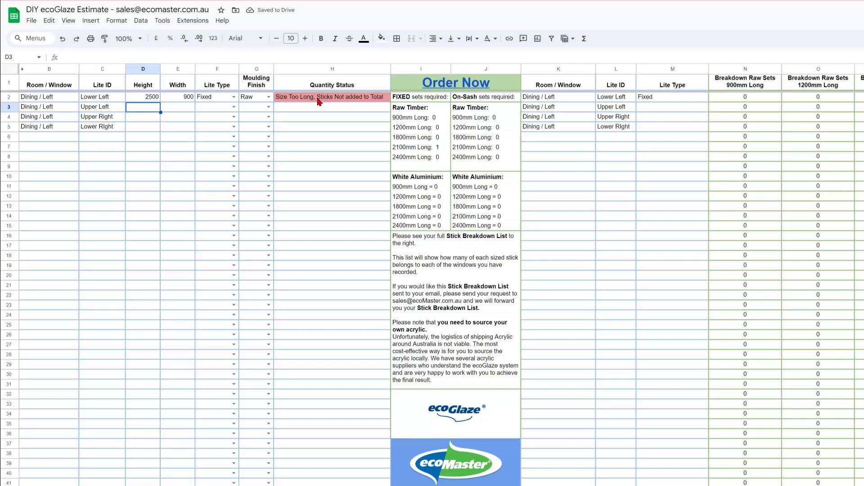
pyautogui.click(144, 96)
pyautogui.write('1000')
pyautogui.click(151, 175)
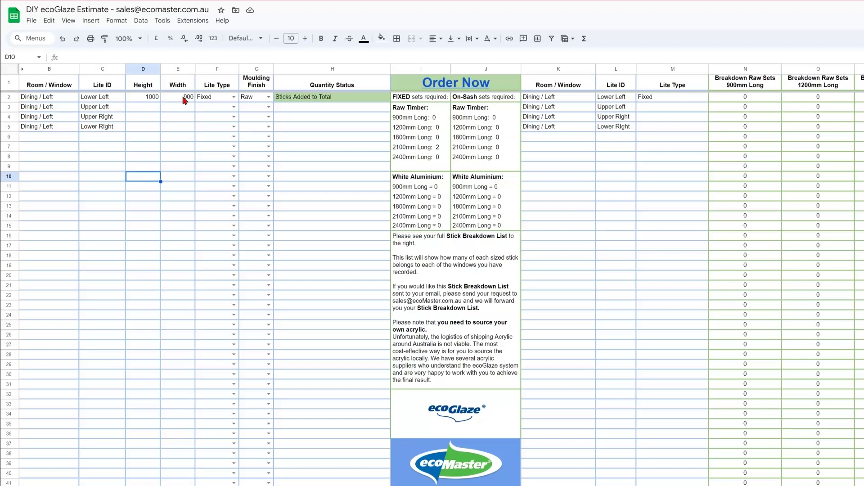
pyautogui.click(427, 149)
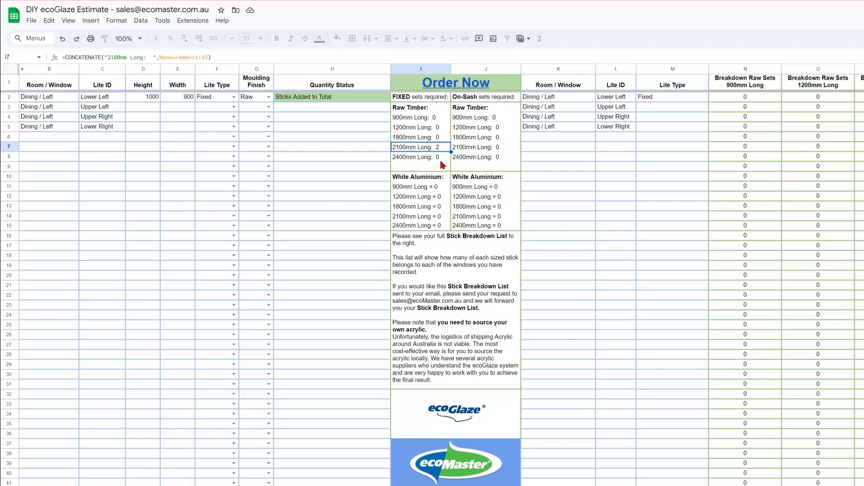
# Step: Enter the Upper Left lite's height and its 830 width in D3:E3
pyautogui.click(150, 176)
pyautogui.click(146, 108)
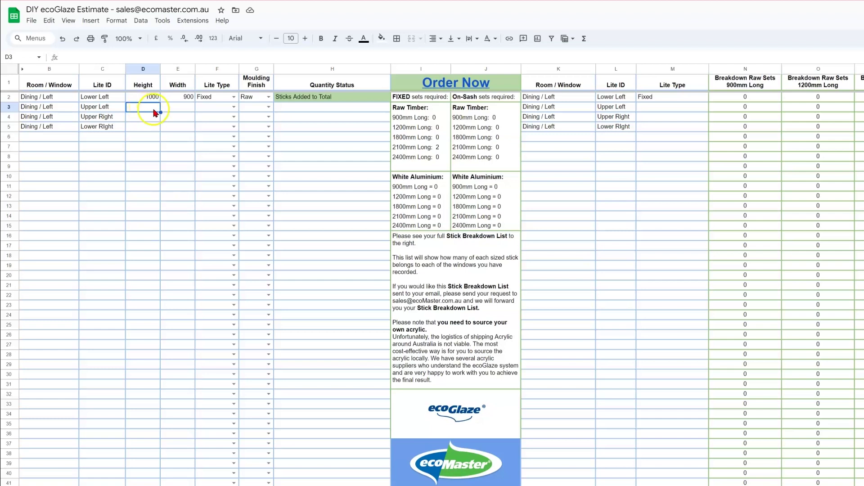
pyautogui.write('8')
pyautogui.write('30')
pyautogui.click(186, 104)
pyautogui.write('83')
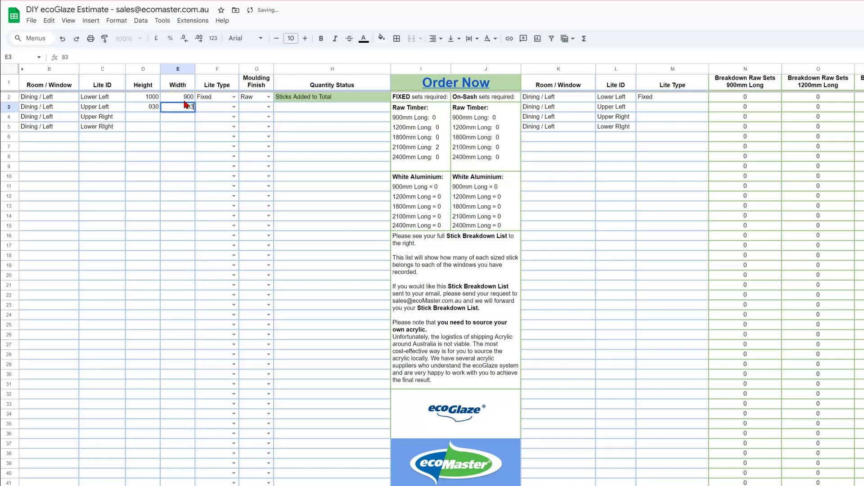
pyautogui.write('0')
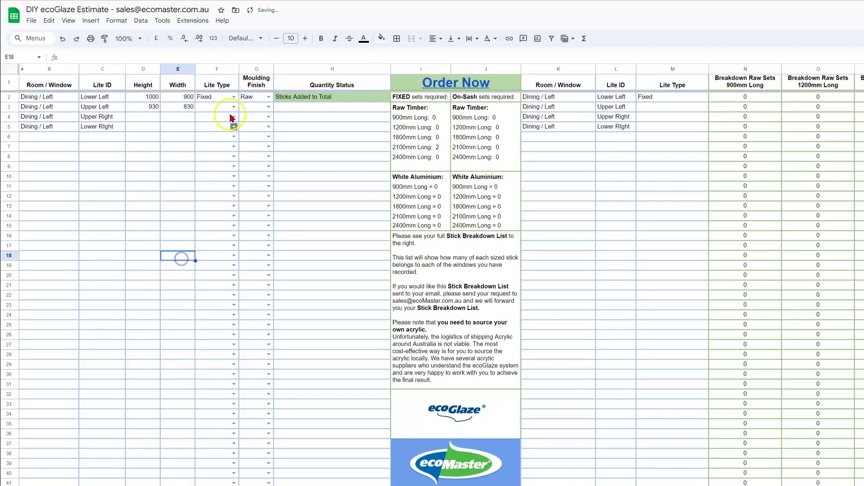
# Step: Make the Upper Left lite On-Sash with Raw finish, then check its 930 height and the 1800mm formula
pyautogui.click(233, 108)
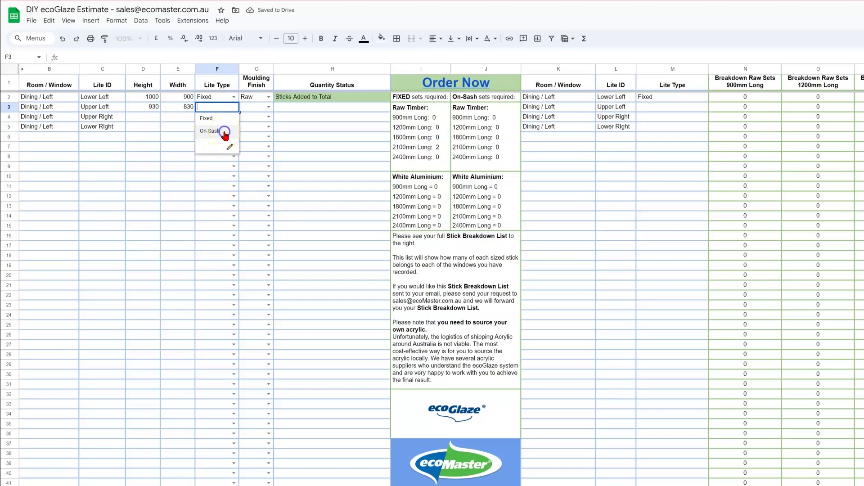
pyautogui.click(224, 133)
pyautogui.click(269, 107)
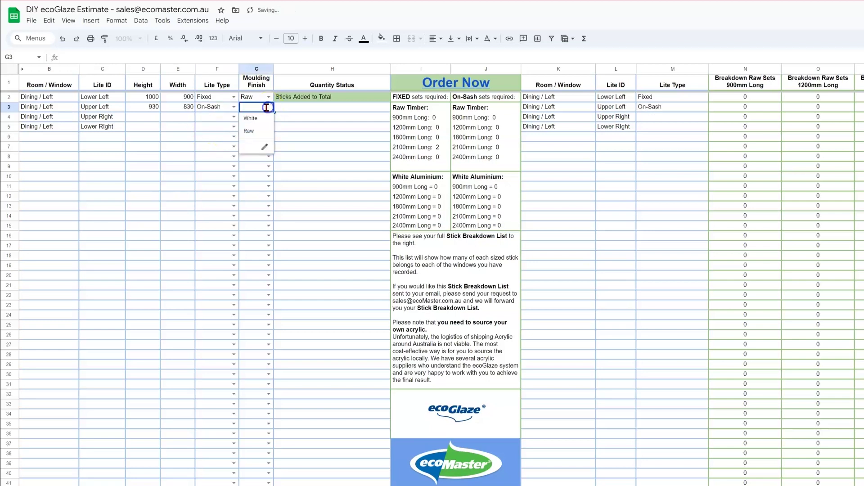
pyautogui.click(252, 131)
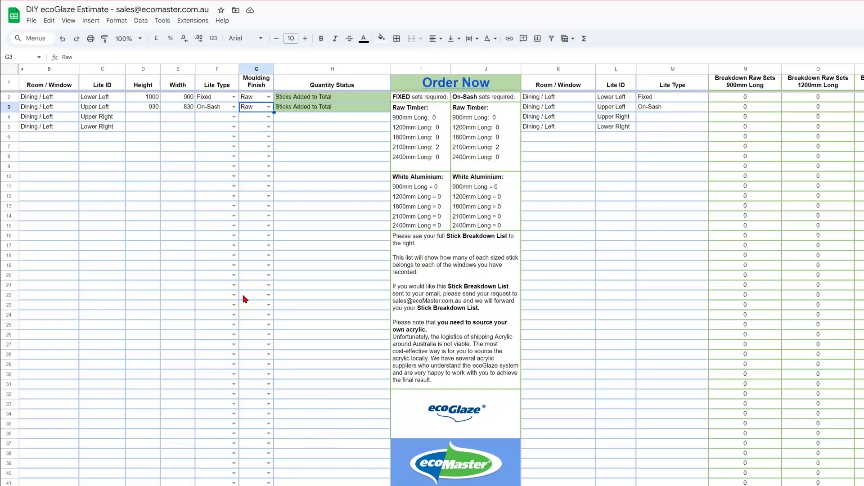
pyautogui.click(154, 111)
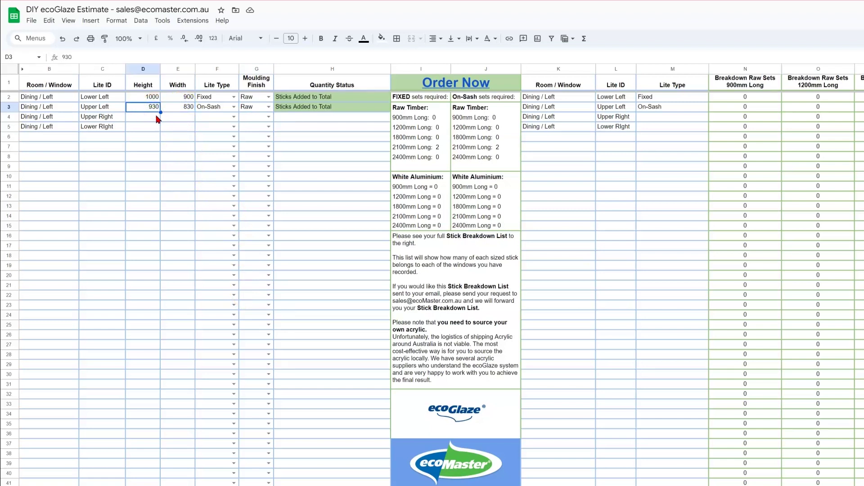
pyautogui.click(404, 137)
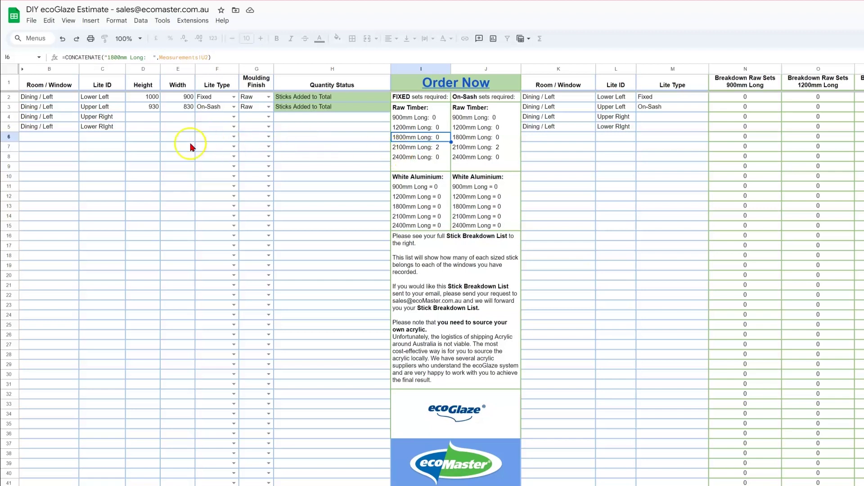
# Step: Enter the Upper Right lite as 1000 × 900, Fixed type, Raw finish
pyautogui.click(153, 118)
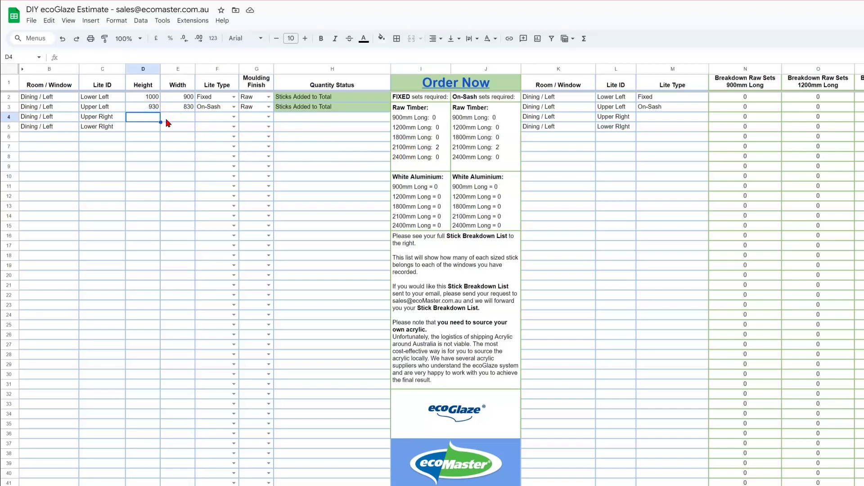
pyautogui.write('1000')
pyautogui.press('Tab')
pyautogui.write('900')
pyautogui.click(233, 118)
pyautogui.click(212, 131)
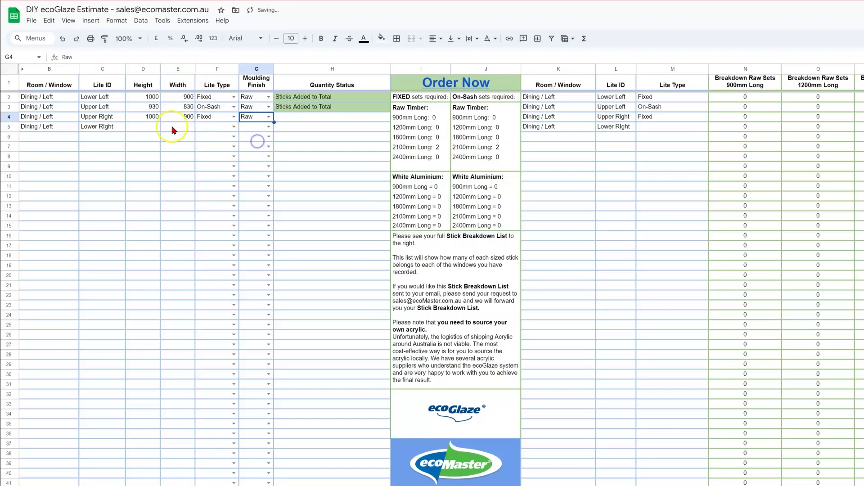
# Step: Enter the Lower Right lite as 1000 × 900, Fixed type, Raw finish
pyautogui.click(153, 127)
pyautogui.write('1000')
pyautogui.click(168, 125)
pyautogui.write('900')
pyautogui.click(234, 127)
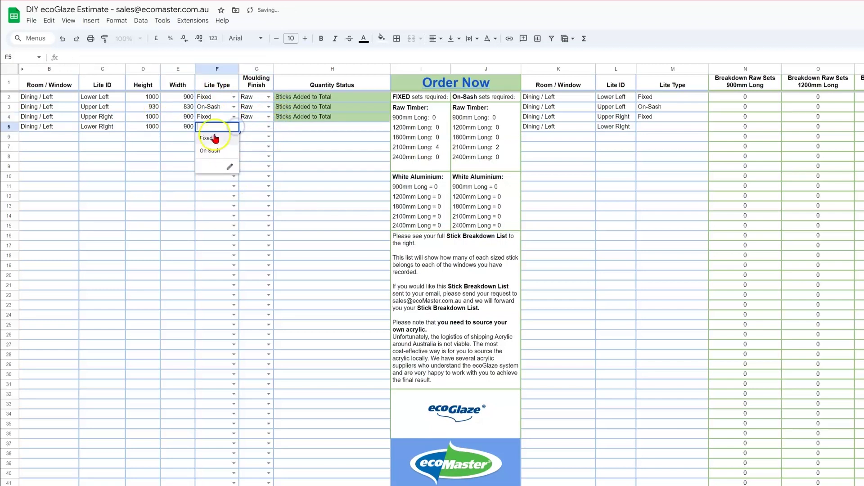
pyautogui.click(212, 130)
pyautogui.click(268, 126)
pyautogui.click(248, 136)
pyautogui.click(311, 230)
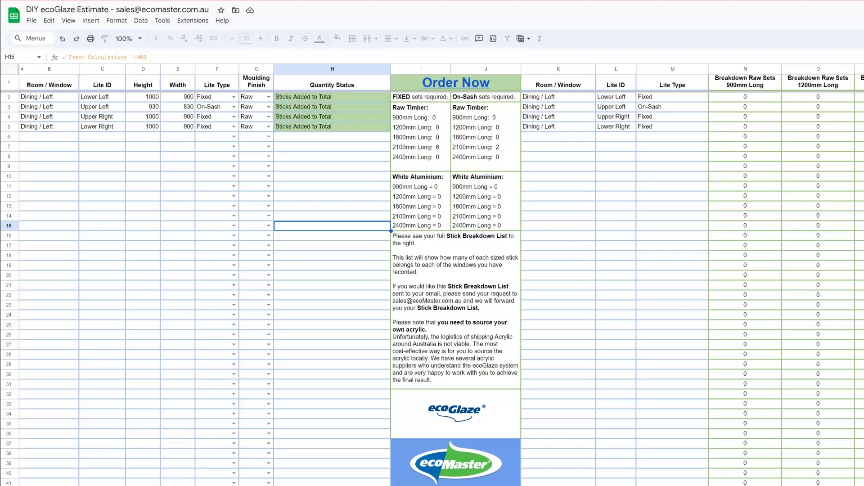
# Step: Scroll right to the Stick Breakdown List in columns N–U
pyautogui.hscroll(5, 147, 69)
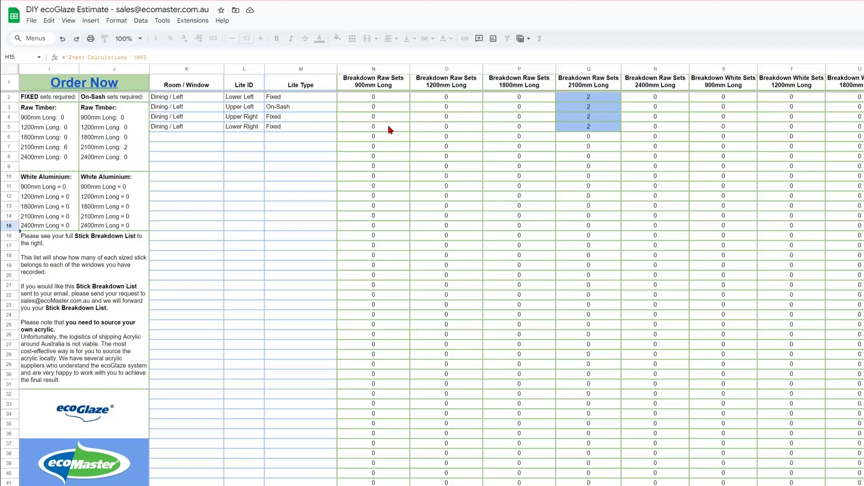
# Step: Print-preview only the stick breakdown columns K to W, then close the preview
pyautogui.moveTo(186, 69); pyautogui.dragTo(862, 69)
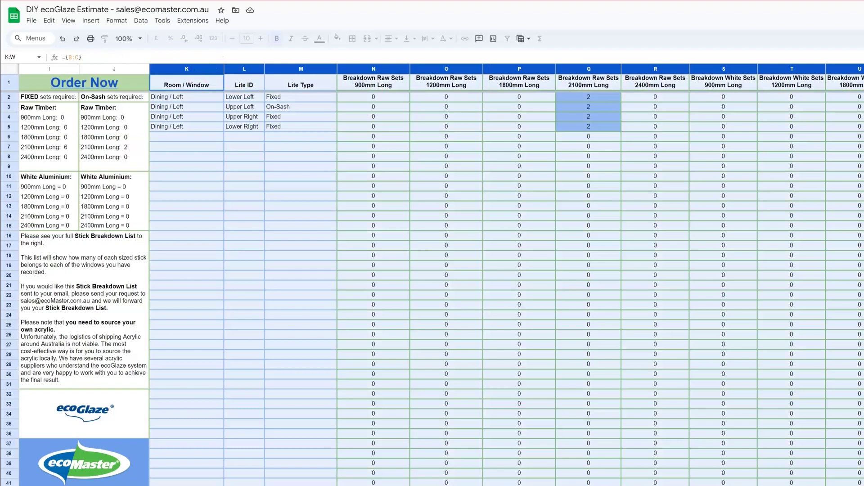
pyautogui.click(49, 21)
pyautogui.moveTo(31, 20)
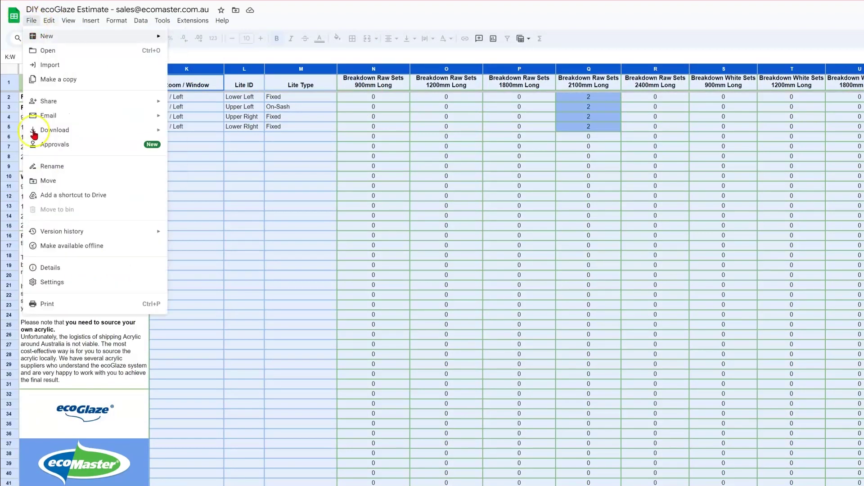
pyautogui.click(39, 303)
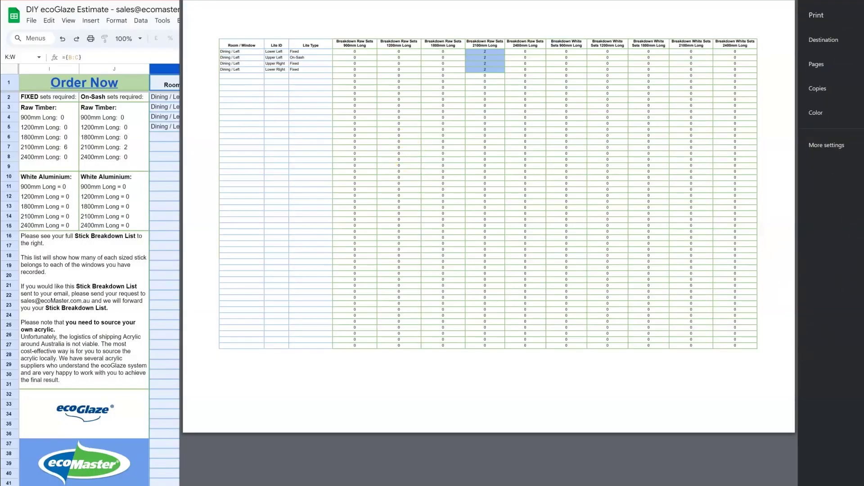
pyautogui.press('Escape')
# Step: Follow the Order Now link in I1:J1 to the ecoMaster Store's DIY Secondary Glazing page
pyautogui.click(449, 481)
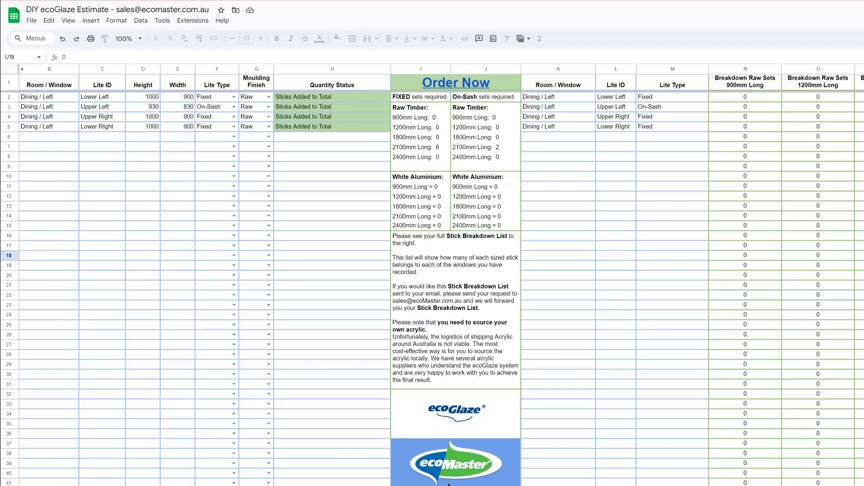
pyautogui.click(473, 84)
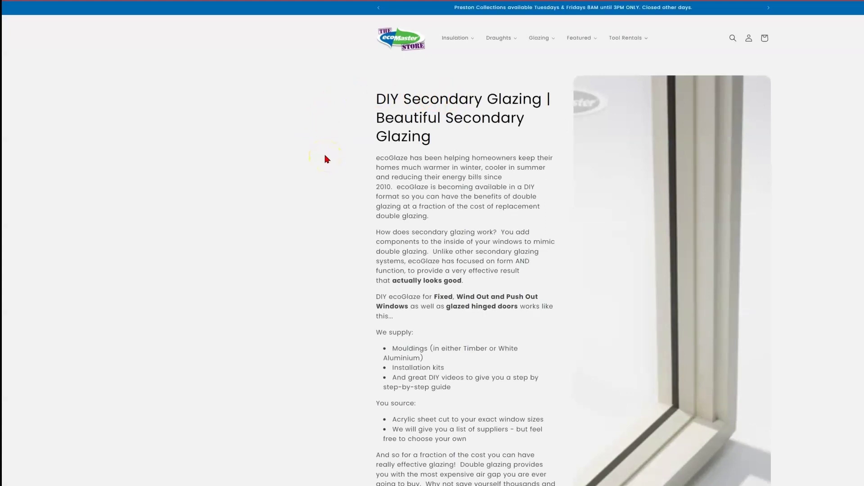
# Step: Scroll to the product grid showing the $33.00 Installation Kit and $14.00 Fit and Finish Kit
pyautogui.scroll(-7, 328, 160)
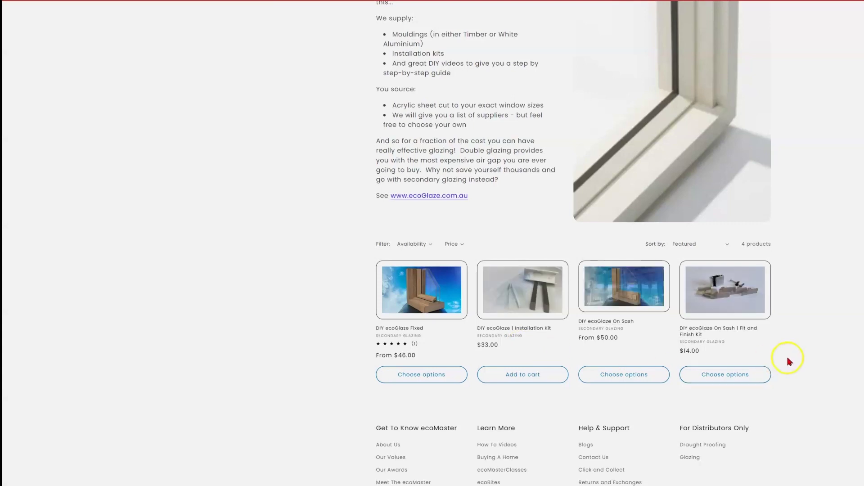
pyautogui.click(732, 348)
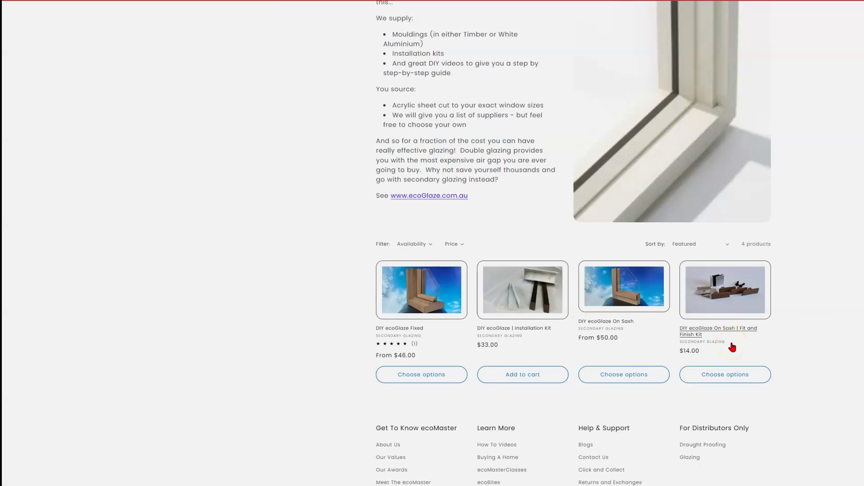
# Step: Add one $33.00 DIY ecoGlaze Installation Kit to the cart and return to the product grid
pyautogui.click(528, 328)
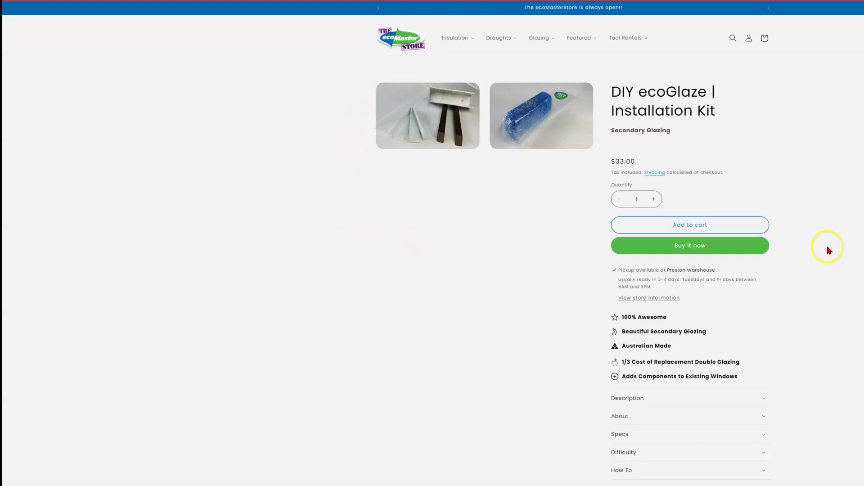
pyautogui.click(716, 232)
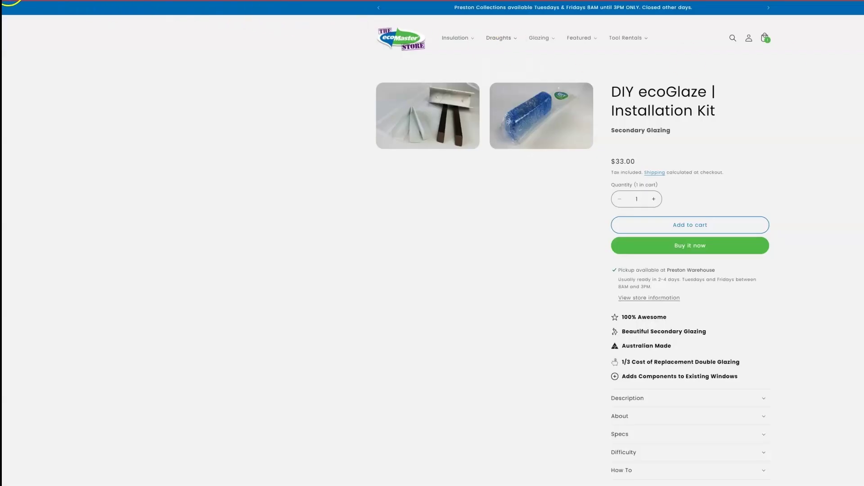
pyautogui.scroll(-20, 351, 300)
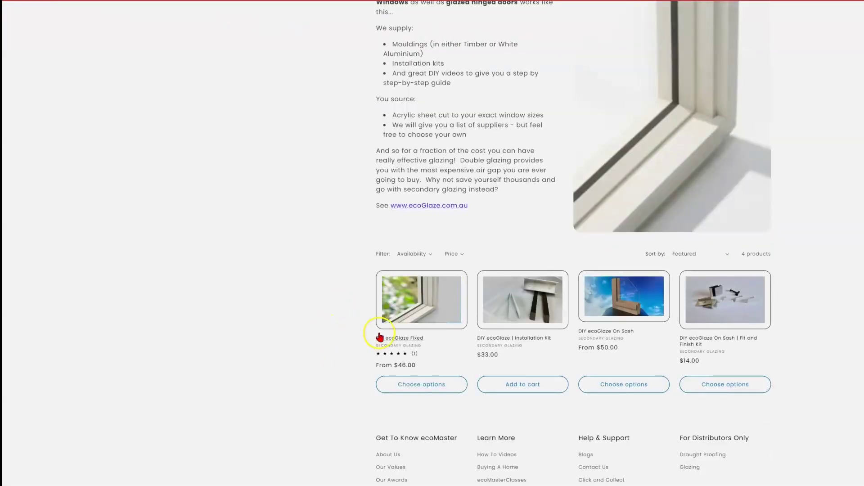
# Step: Add six Raw Timber 2100mm DIY ecoGlaze Fixed mouldings, $98.00 each, to the cart
pyautogui.click(404, 320)
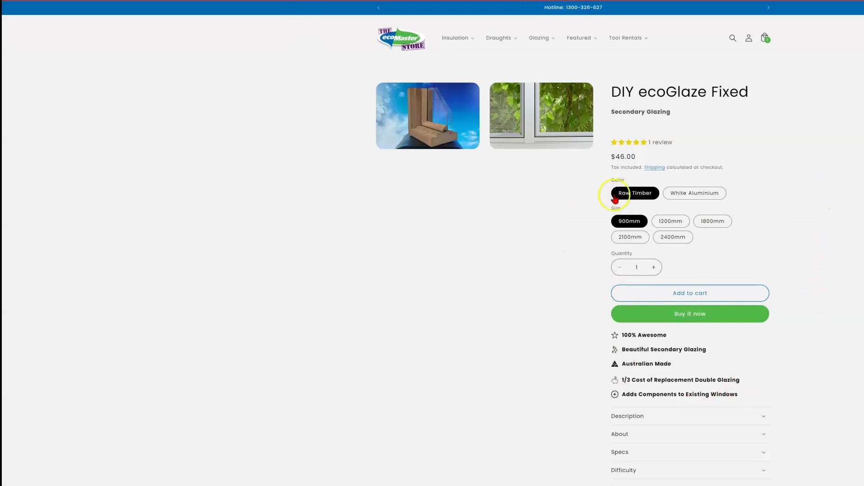
pyautogui.click(632, 238)
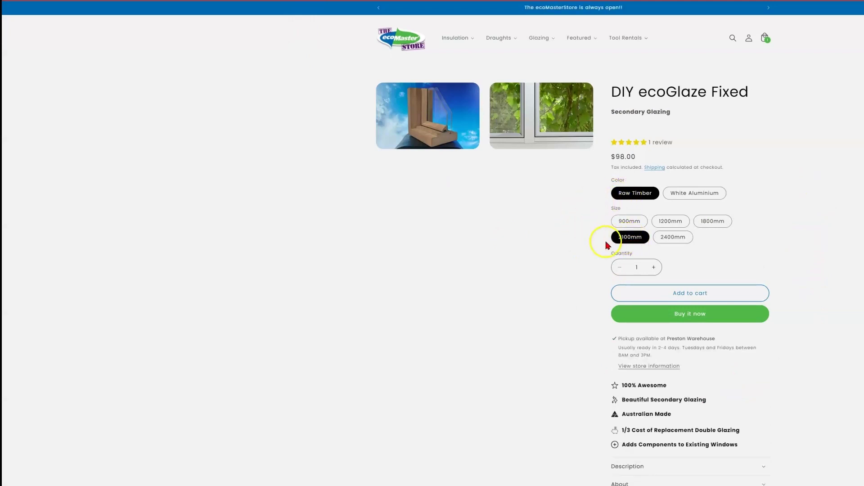
pyautogui.click(654, 267)
pyautogui.click(654, 268)
pyautogui.click(654, 268)
pyautogui.click(710, 291)
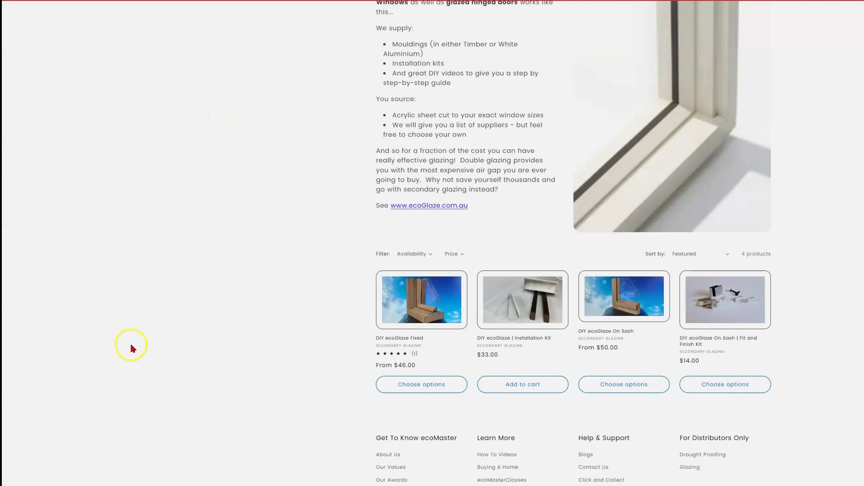
# Step: Add two Raw Timber 2100mm DIY ecoGlaze On Sash mouldings, $107.00 each, to the cart
pyautogui.click(631, 293)
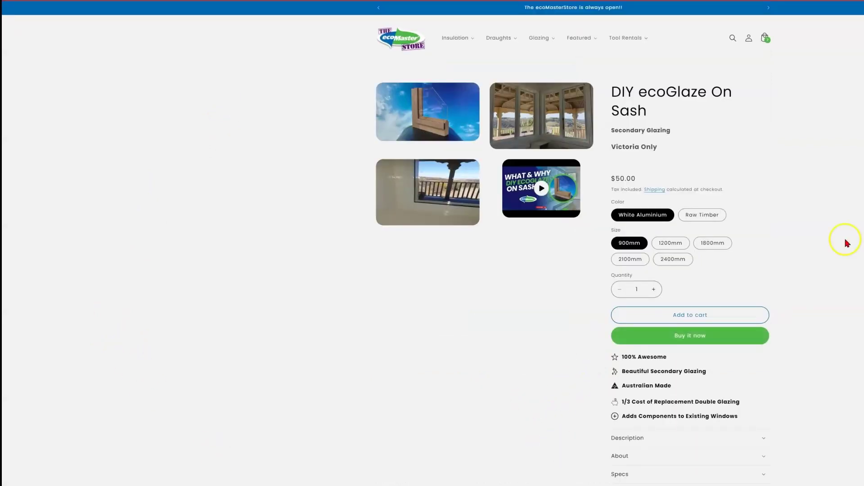
pyautogui.click(710, 216)
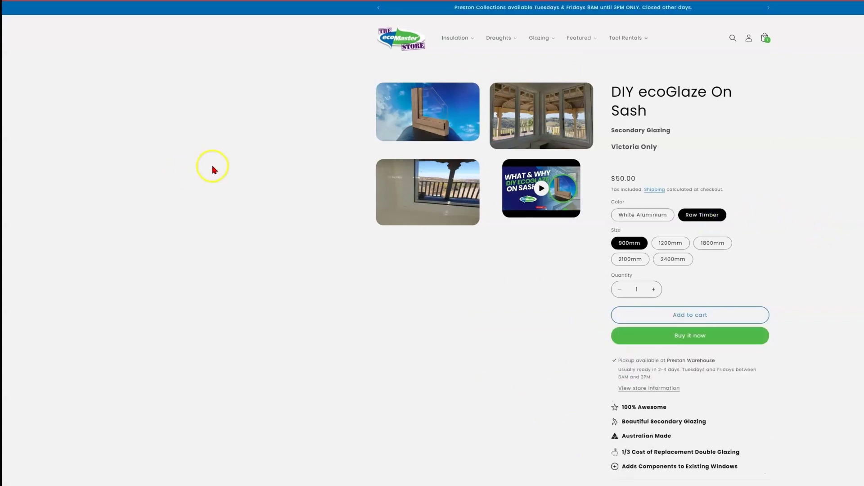
pyautogui.click(642, 258)
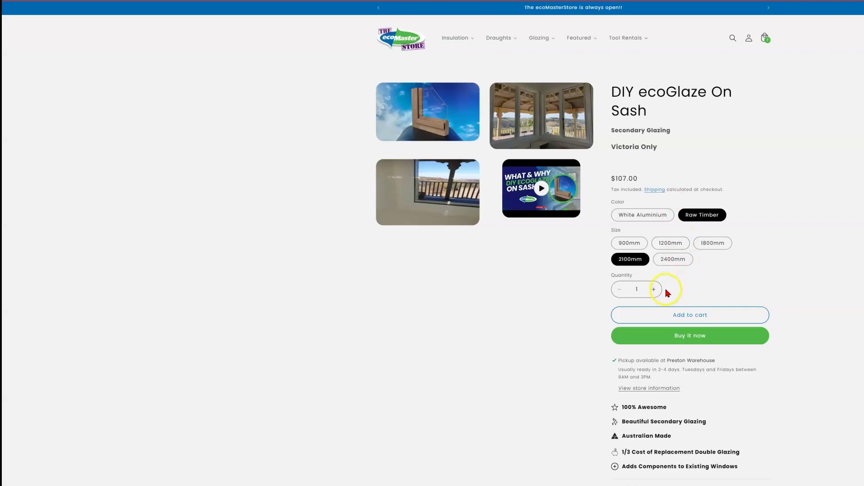
pyautogui.click(656, 290)
pyautogui.click(690, 313)
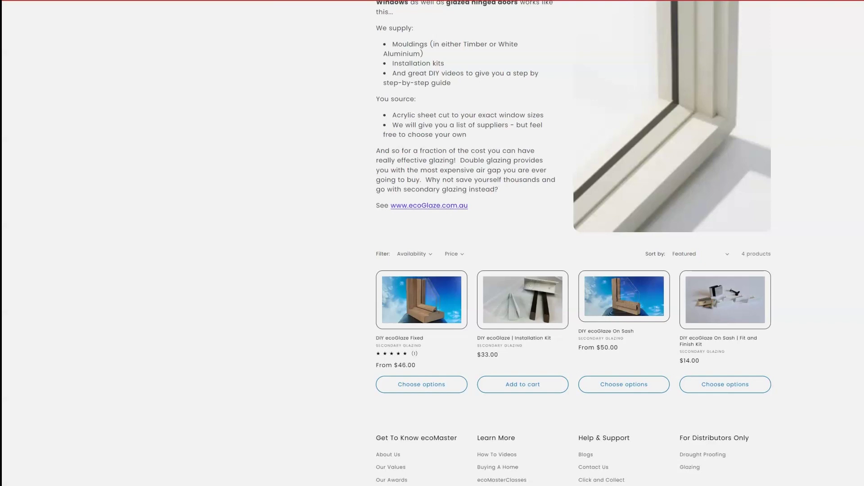
# Step: Add one Brown – For Raw Timber On Sash Fit and Finish Kit ($14.00) to the cart
pyautogui.click(722, 291)
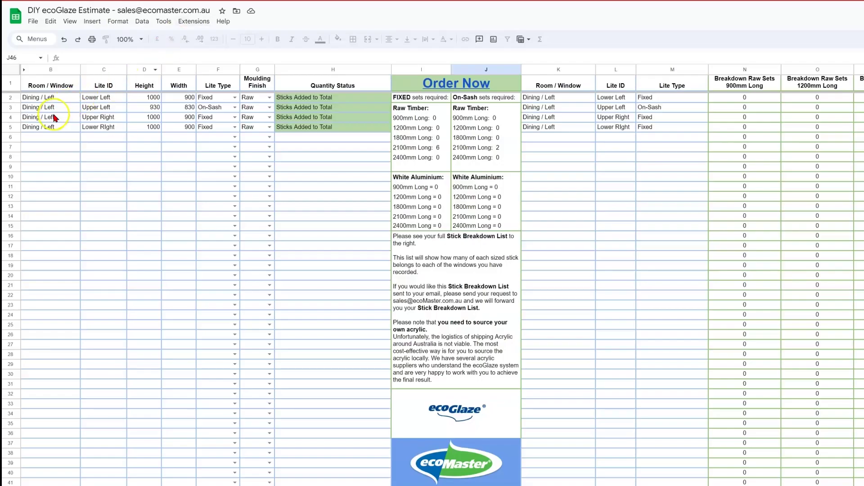
pyautogui.click(51, 108)
pyautogui.moveTo(51, 109); pyautogui.dragTo(263, 114)
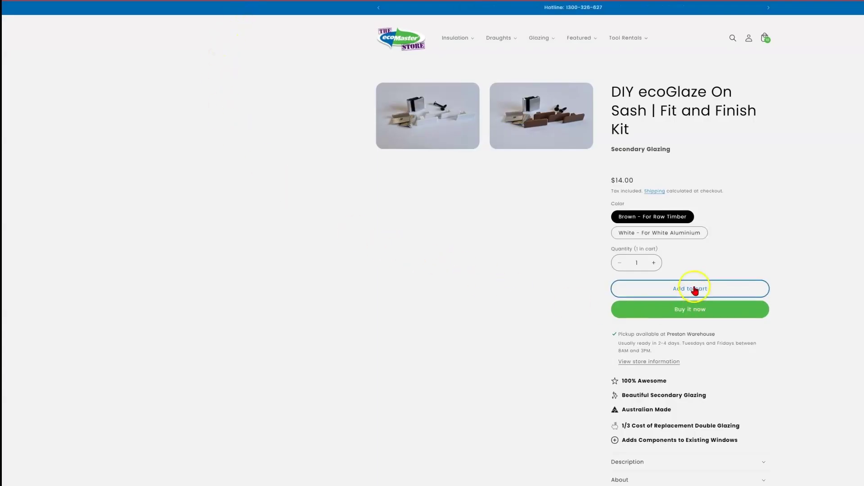
pyautogui.click(695, 289)
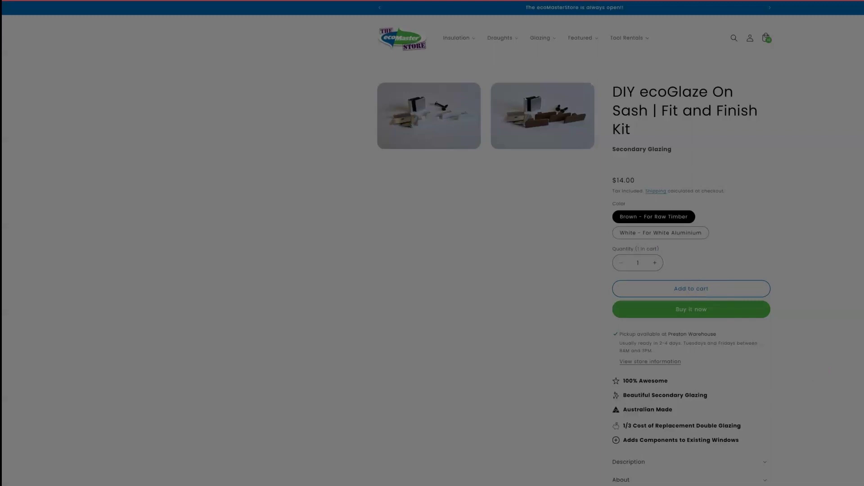